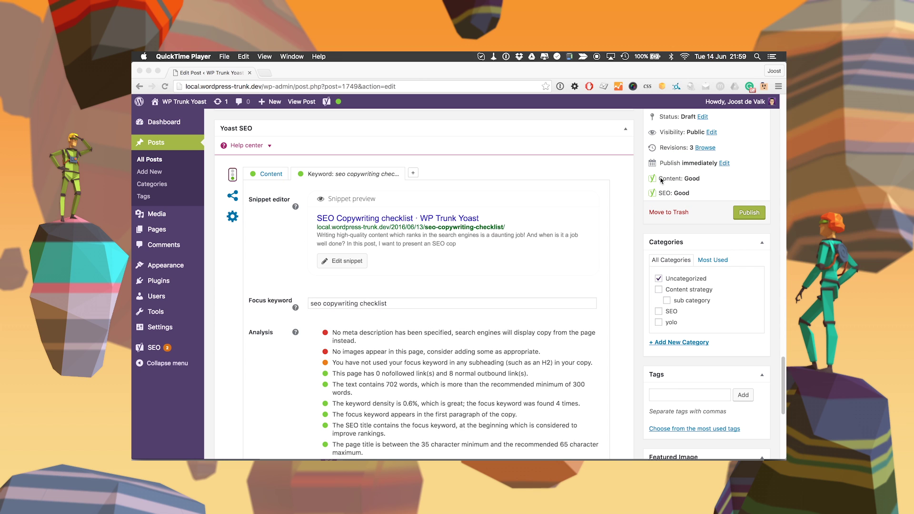
Step: Show the post's readability checks: Flesch score 73.8, with transition words short at 21.9%
left_click(266, 177)
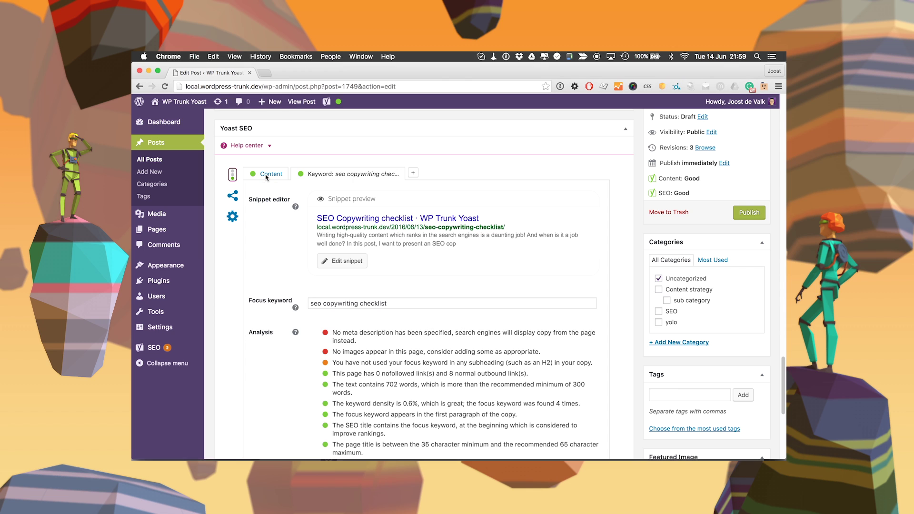
left_click(266, 176)
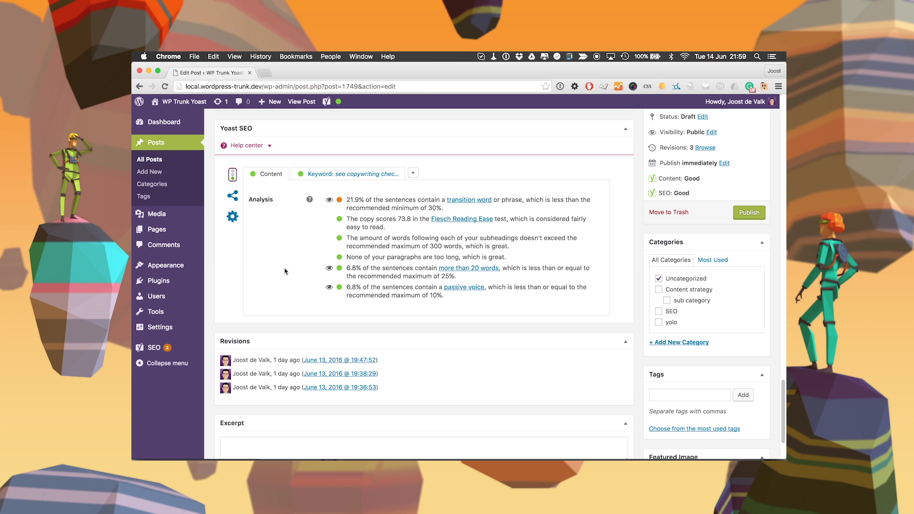
scroll(285, 271, "up", 1)
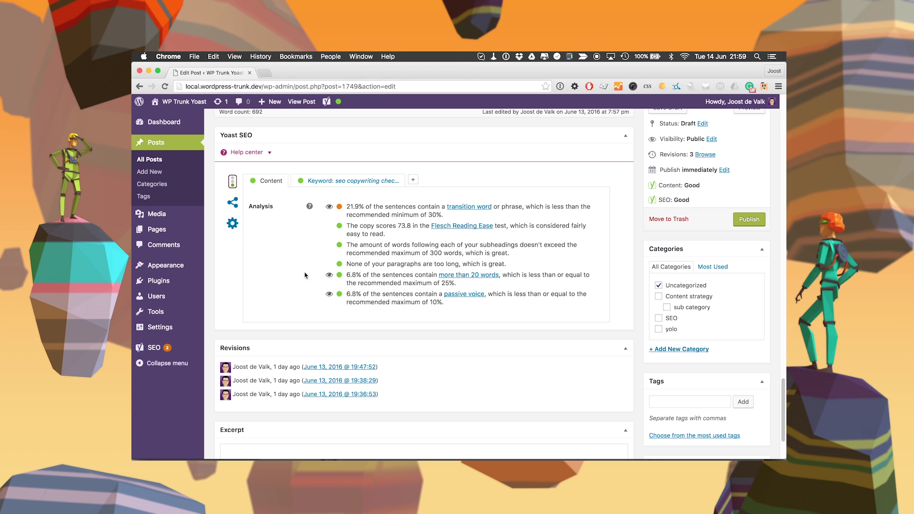
left_click(359, 274)
left_click(330, 275)
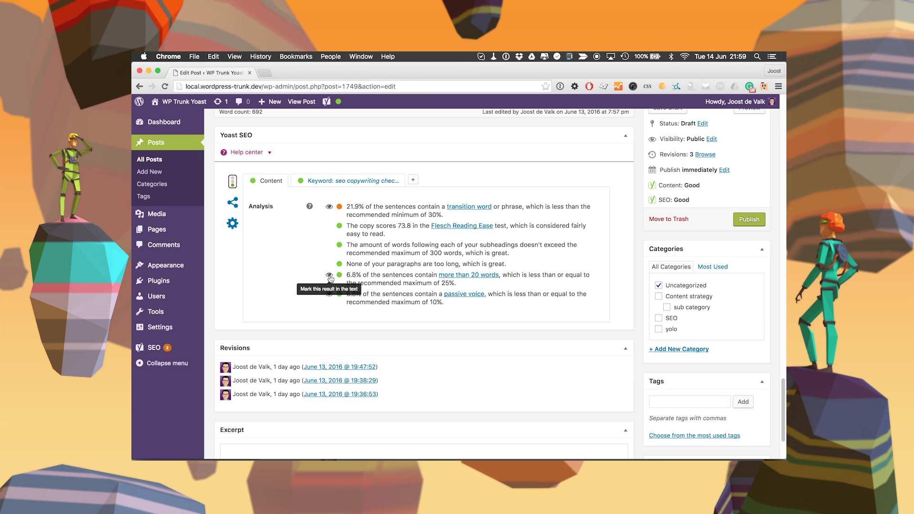
Step: Highlight the sentences over 20 words in the post and scroll through the marked text
left_click(329, 276)
scroll(294, 253, "up", 5)
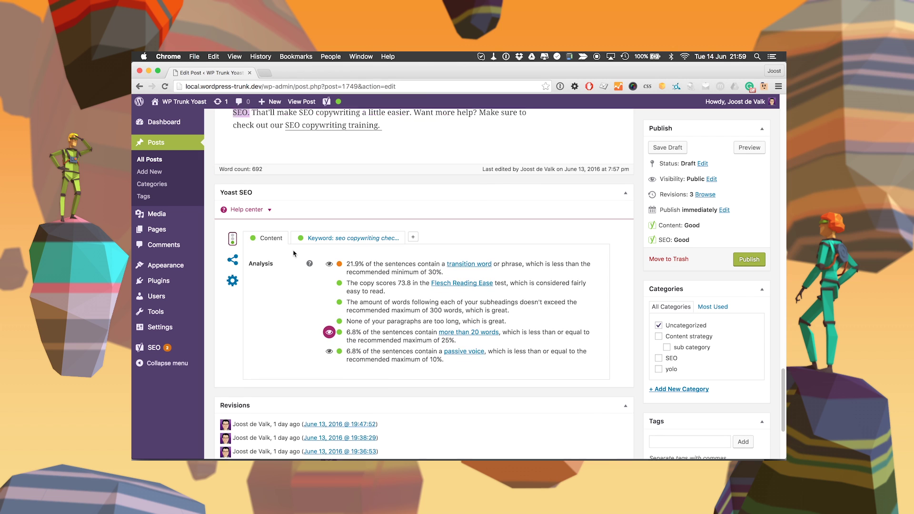
scroll(293, 253, "up", 5)
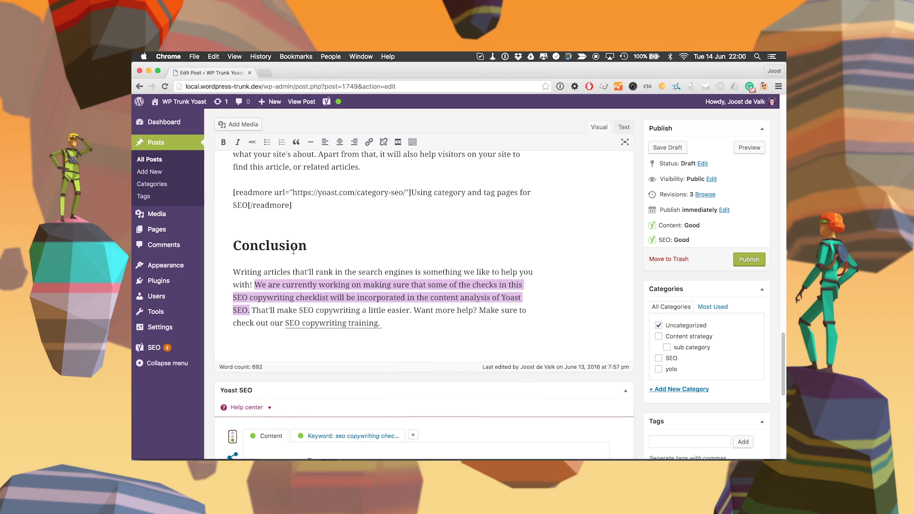
scroll(313, 259, "up", 15)
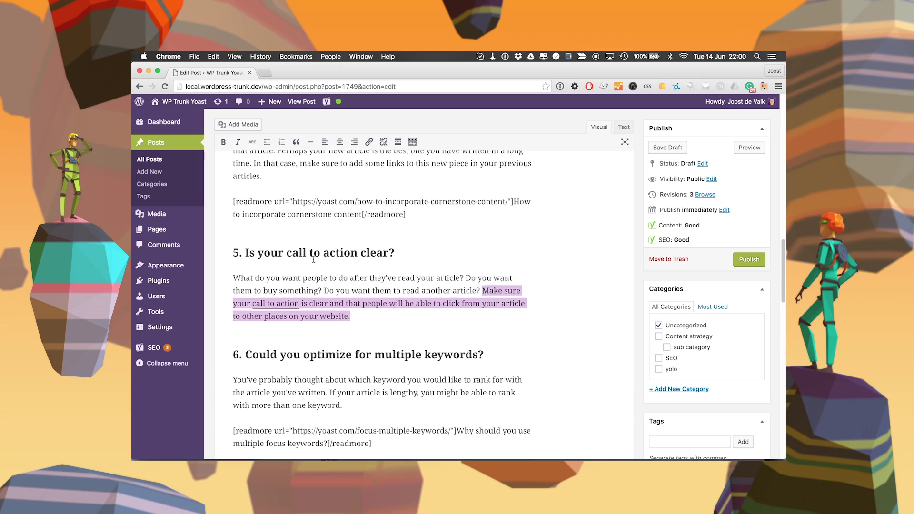
scroll(313, 259, "up", 5)
scroll(313, 259, "down", 15)
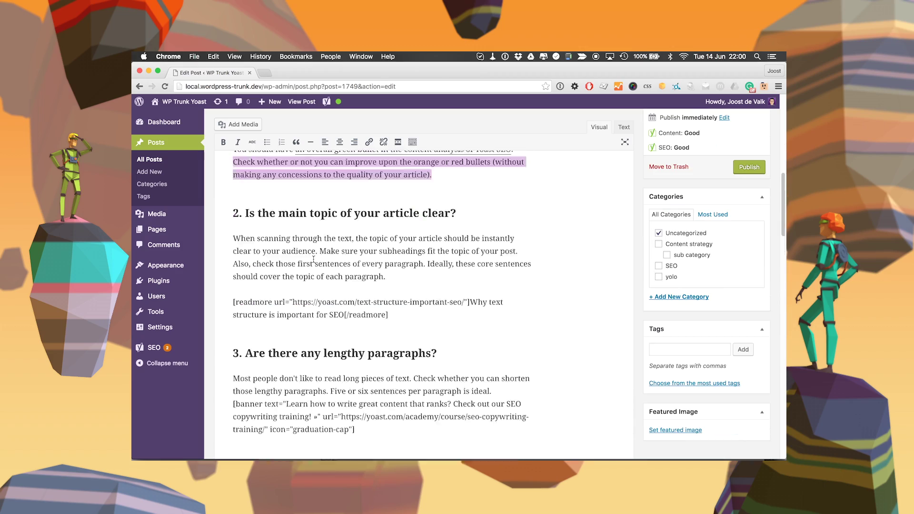
scroll(313, 259, "down", 20)
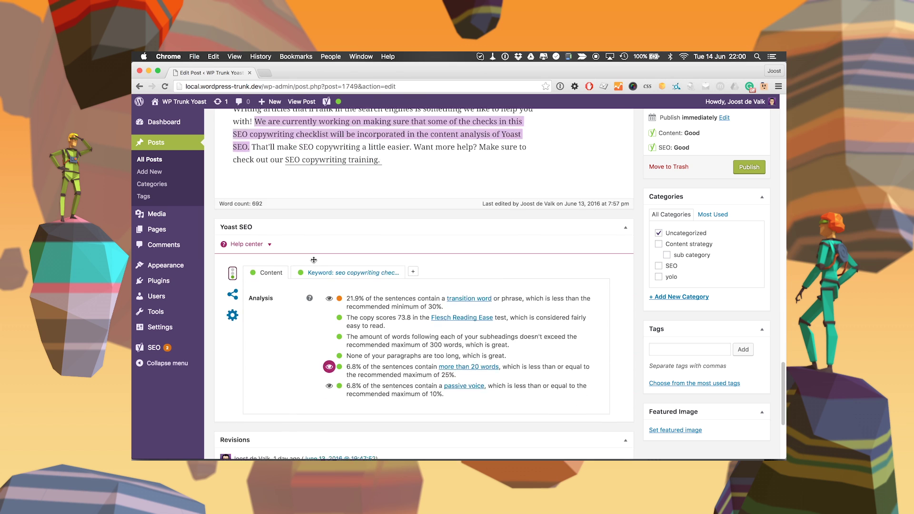
scroll(313, 261, "down", 1)
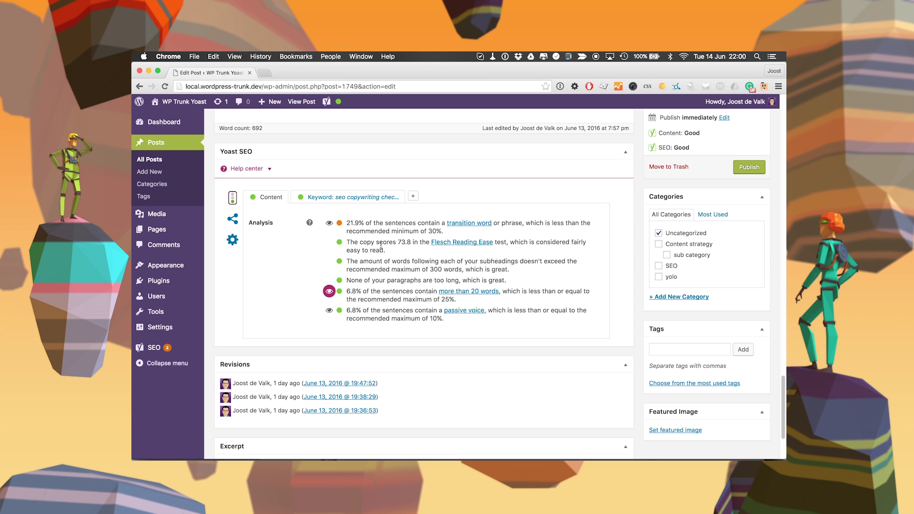
Step: Review the 'seo copywriting checklist' keyword analysis, noting the missing meta description and images
left_click(348, 196)
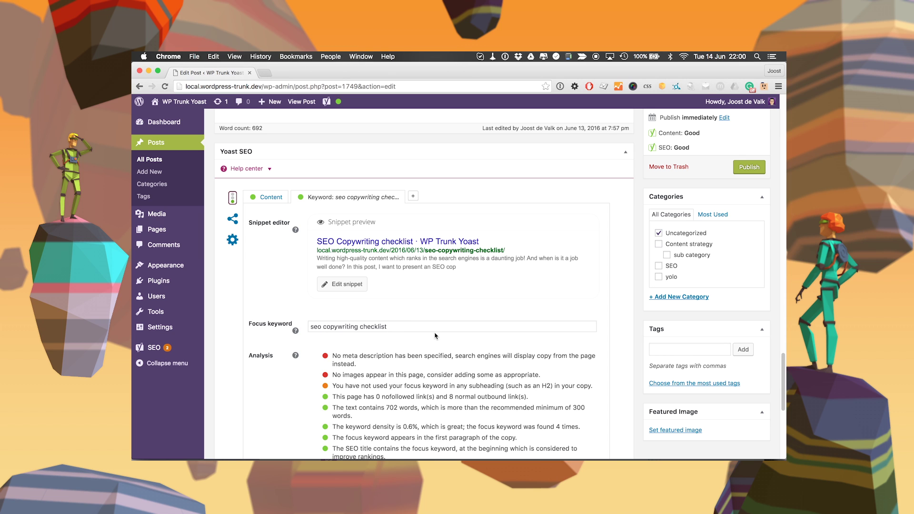
scroll(457, 343, "down", 1)
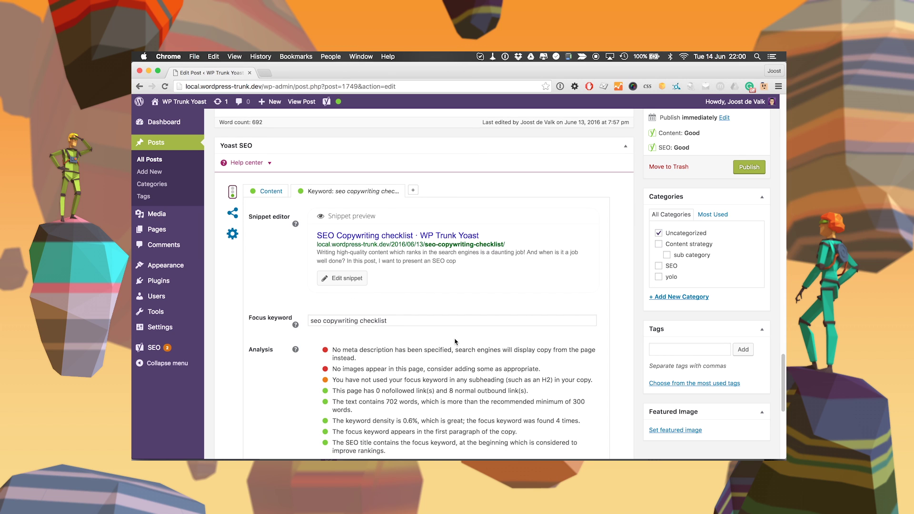
scroll(455, 342, "down", 1)
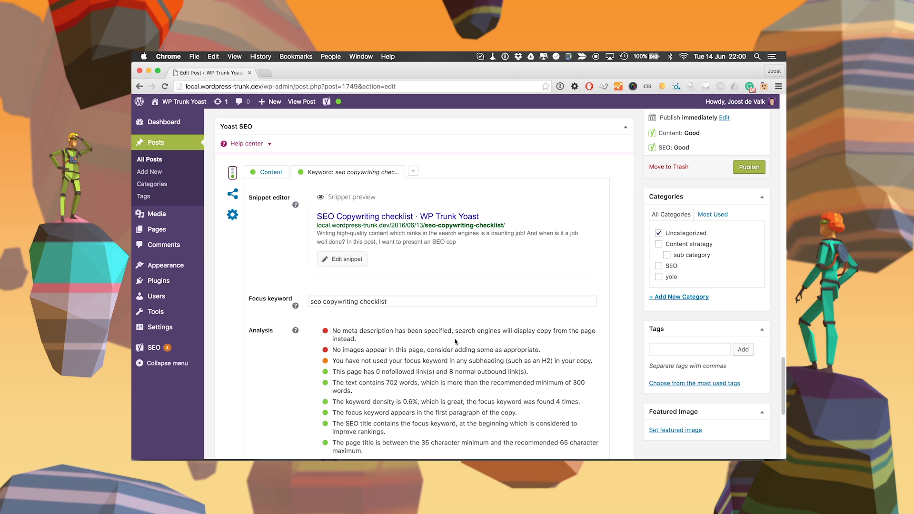
scroll(455, 341, "down", 3)
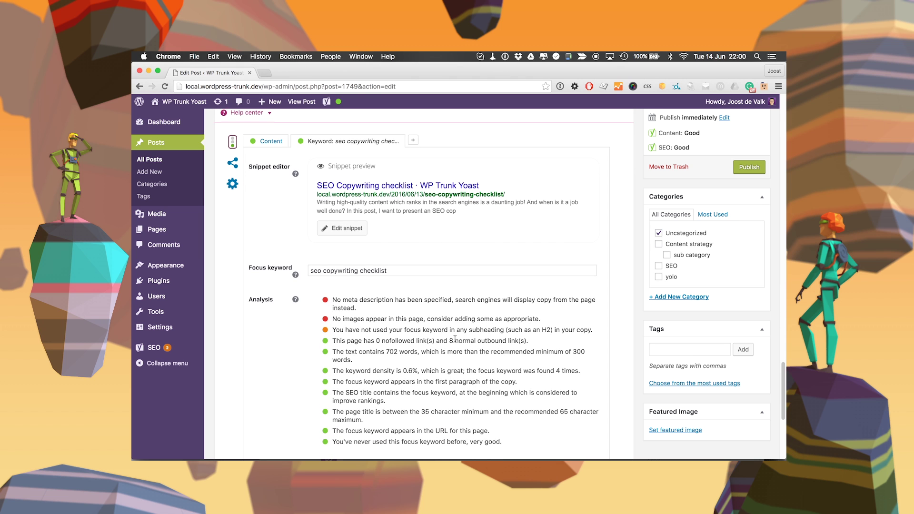
scroll(454, 339, "down", 1)
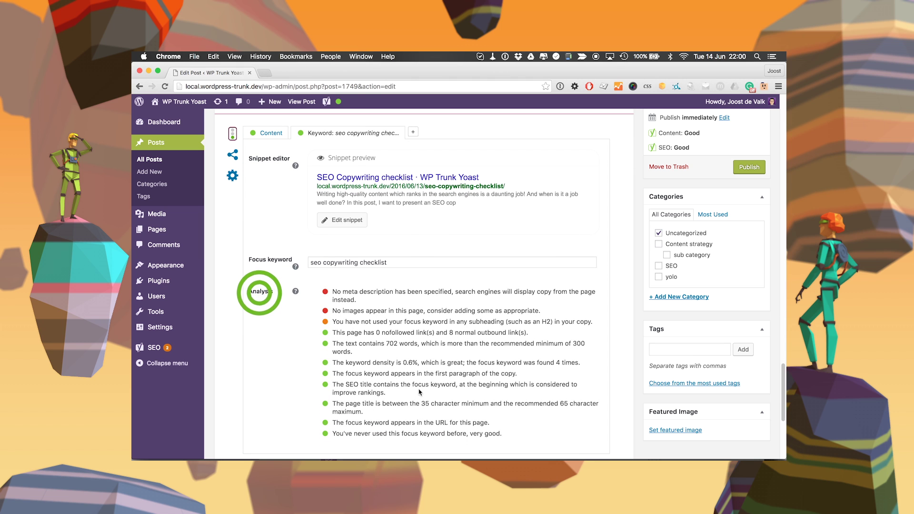
scroll(419, 392, "down", 2)
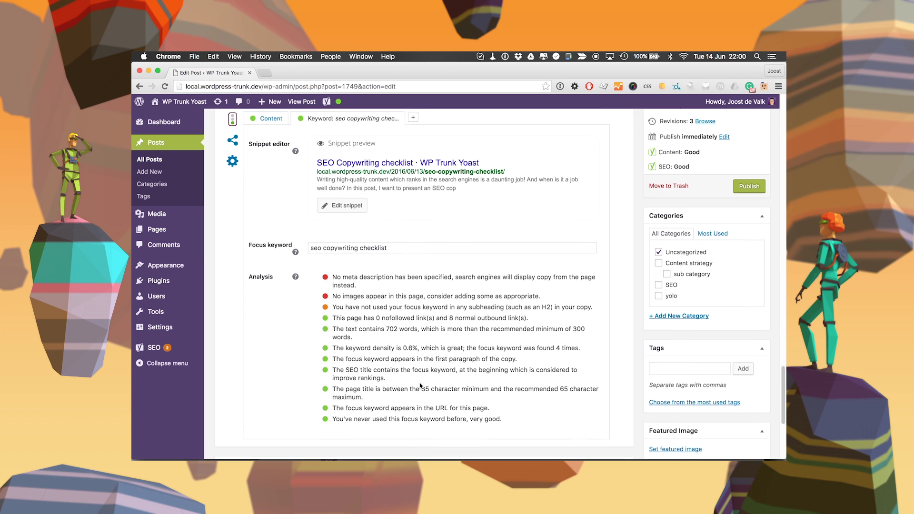
scroll(420, 385, "up", 1)
scroll(419, 385, "down", 1)
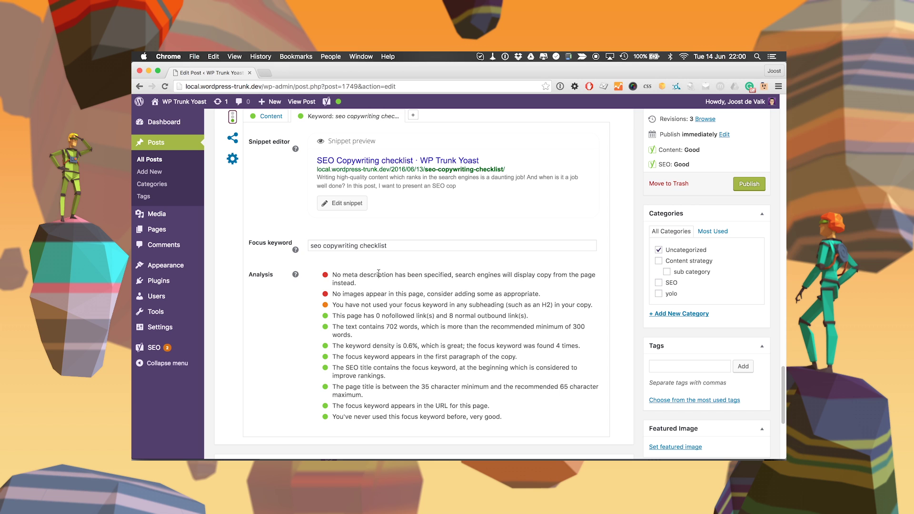
scroll(422, 289, "up", 1)
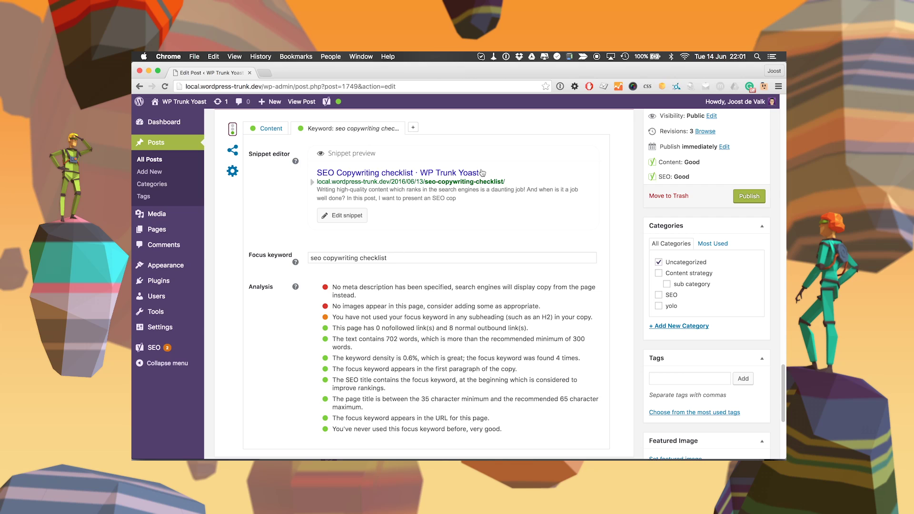
Step: Enter the meta description 'This is an article that contains an SEO copywriting checklist.'
left_click(341, 217)
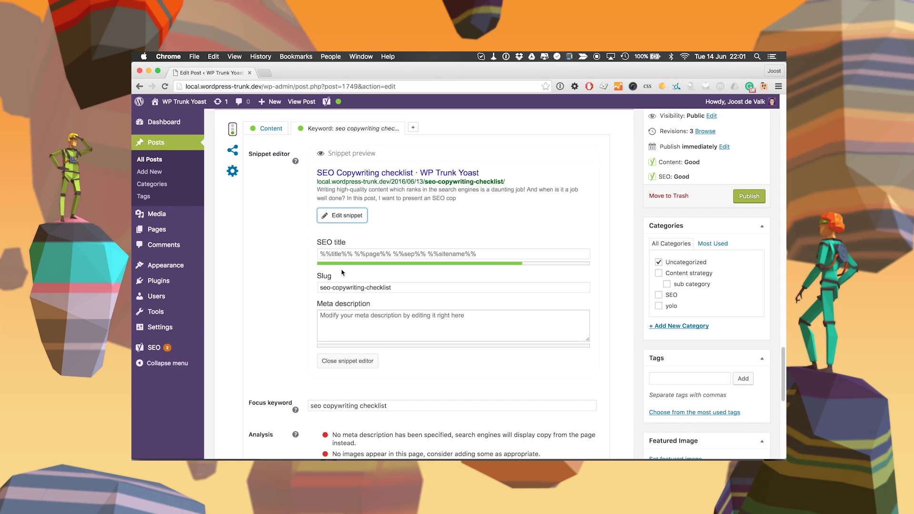
left_click(351, 321)
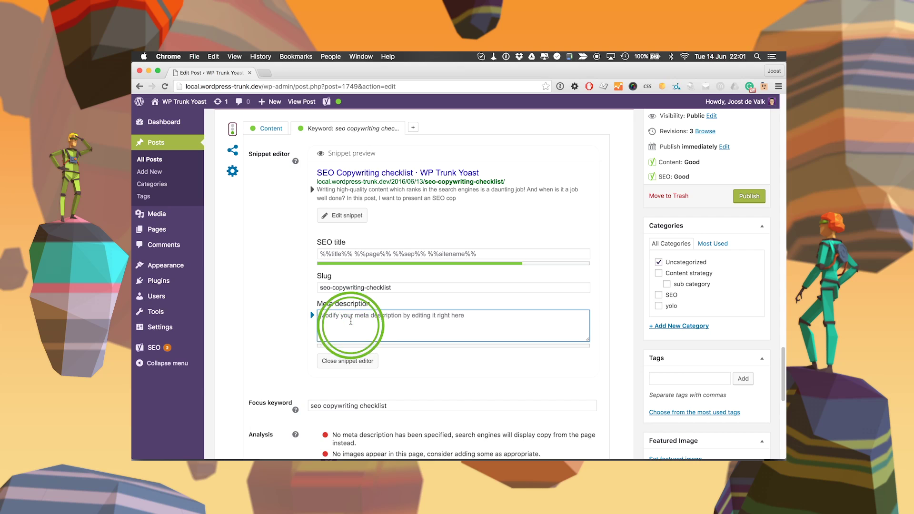
type("This is an arti")
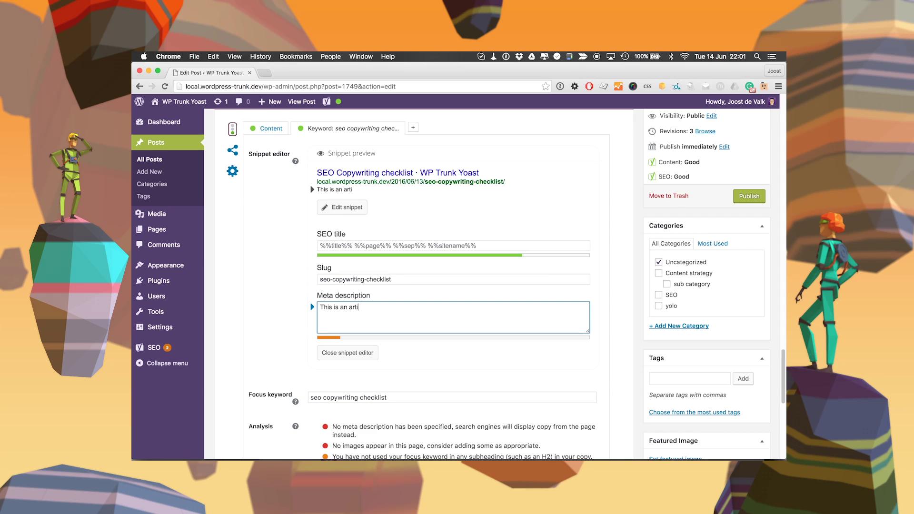
type("cle that contains a")
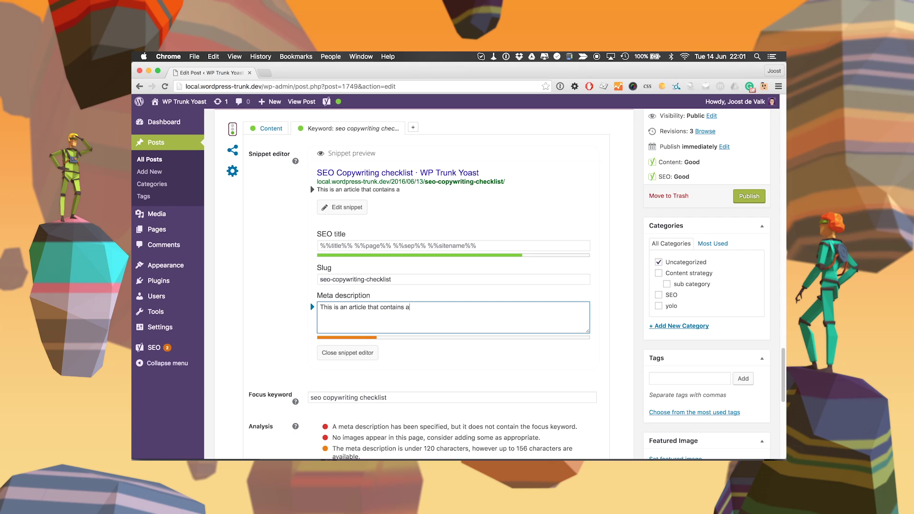
type("n SEO copywriting checklist.")
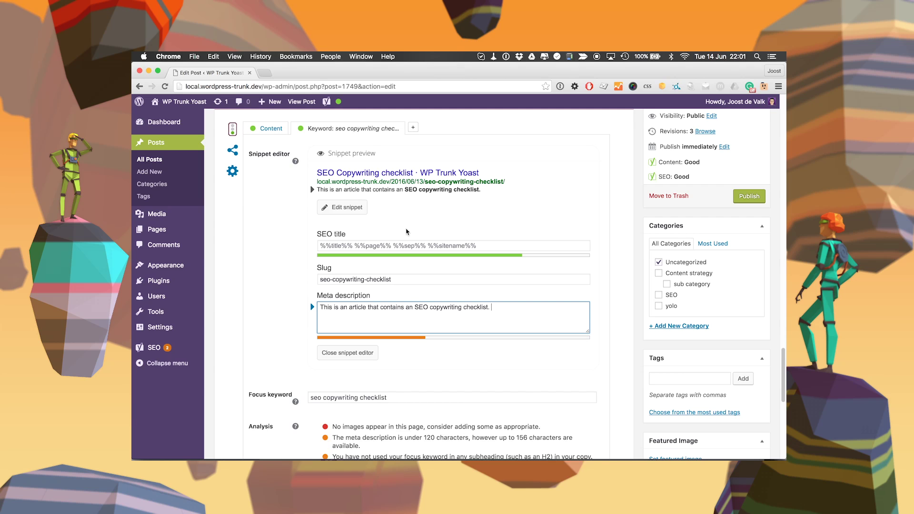
scroll(384, 381, "down", 5)
scroll(384, 382, "down", 3)
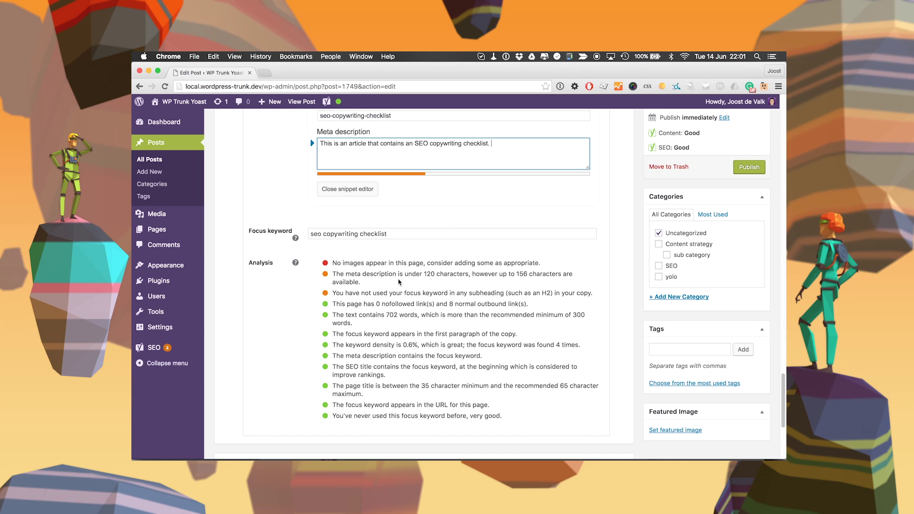
scroll(383, 286, "up", 3)
scroll(381, 285, "up", 1)
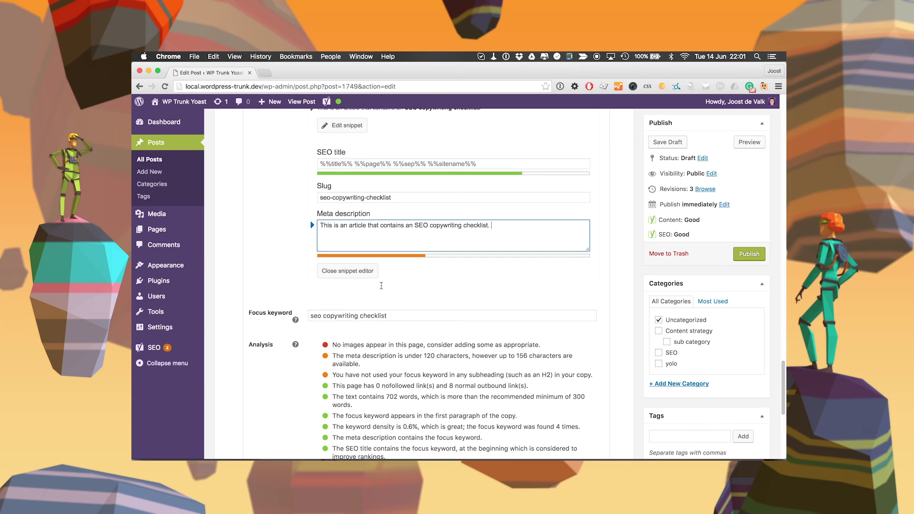
scroll(416, 342, "up", 3)
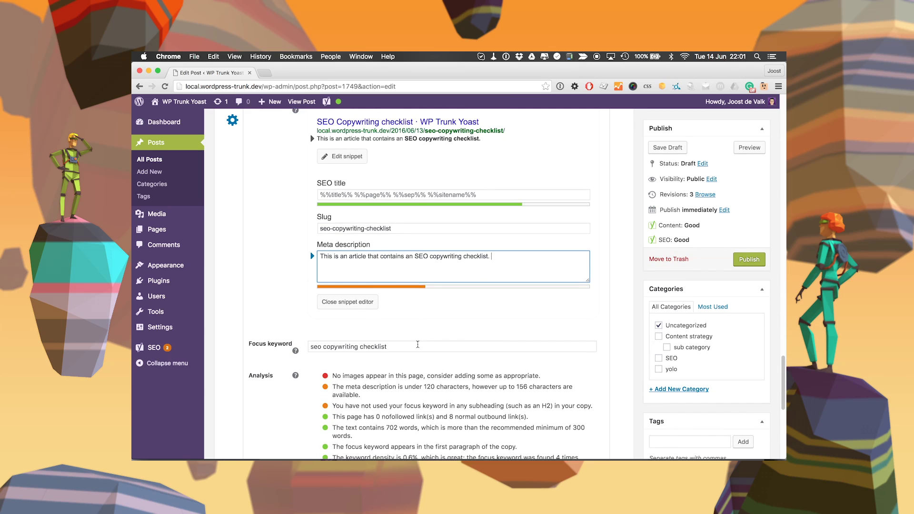
scroll(462, 327, "up", 1)
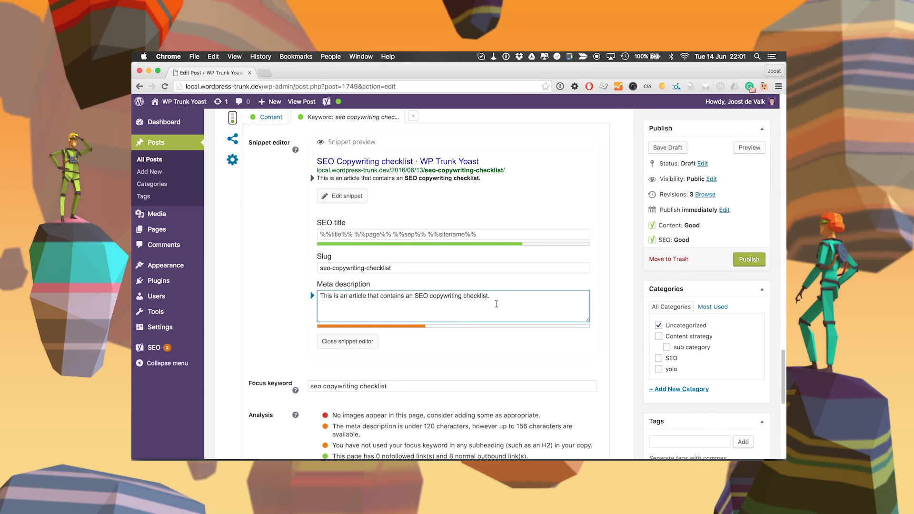
Step: Return to the meta description and check the analysis flagging it under 120 characters
left_click(511, 295)
scroll(492, 309, "up", 1)
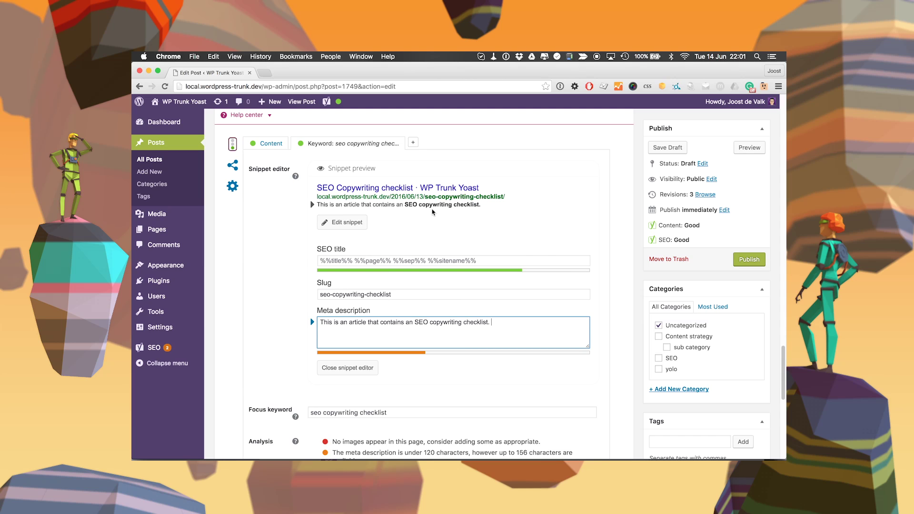
scroll(326, 270, "up", 1)
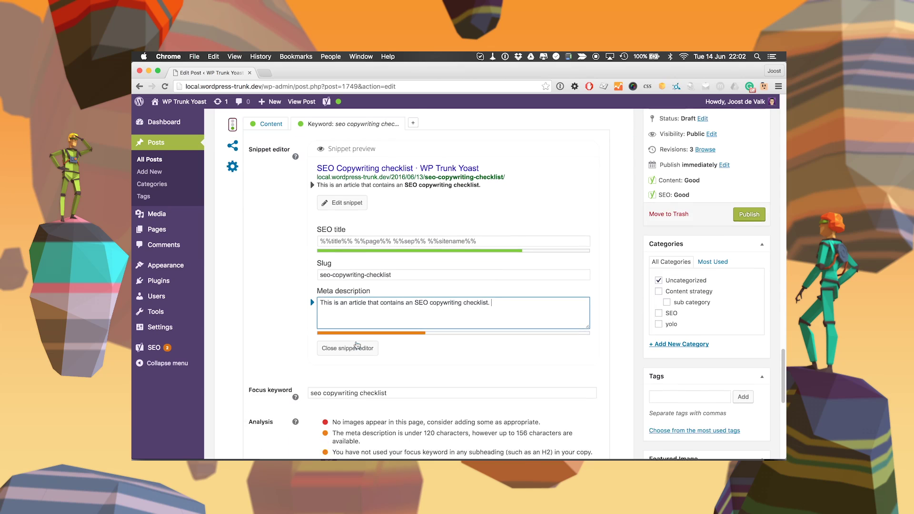
scroll(357, 346, "down", 4)
scroll(356, 346, "up", 3)
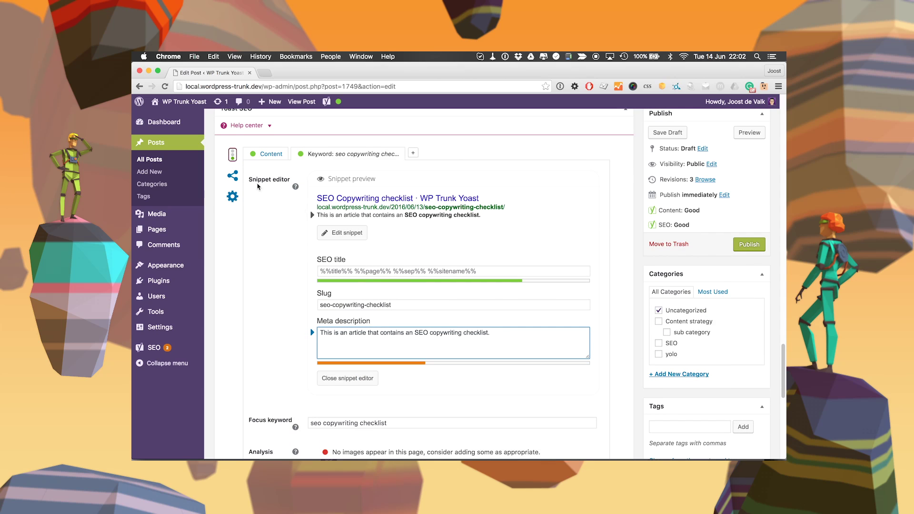
left_click(232, 176)
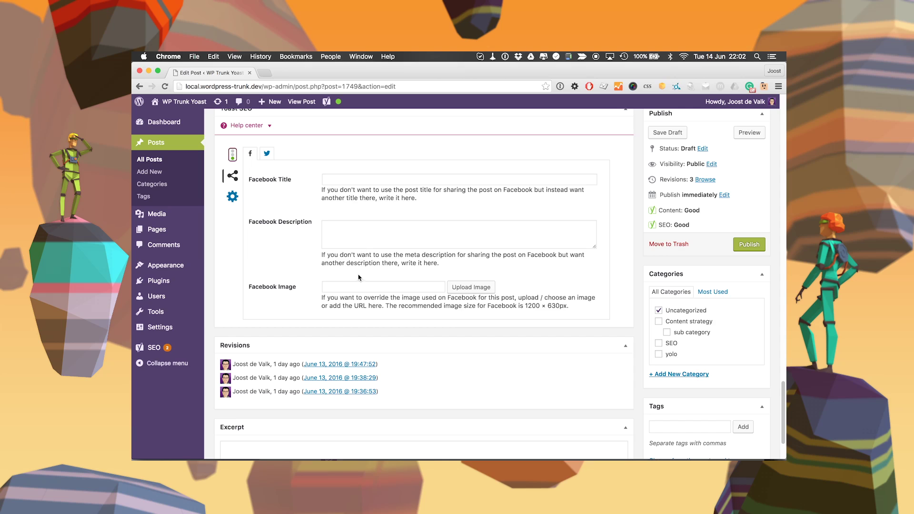
Step: Check the Twitter sharing fields, then go back to the empty Facebook title, description and image fields
left_click(267, 157)
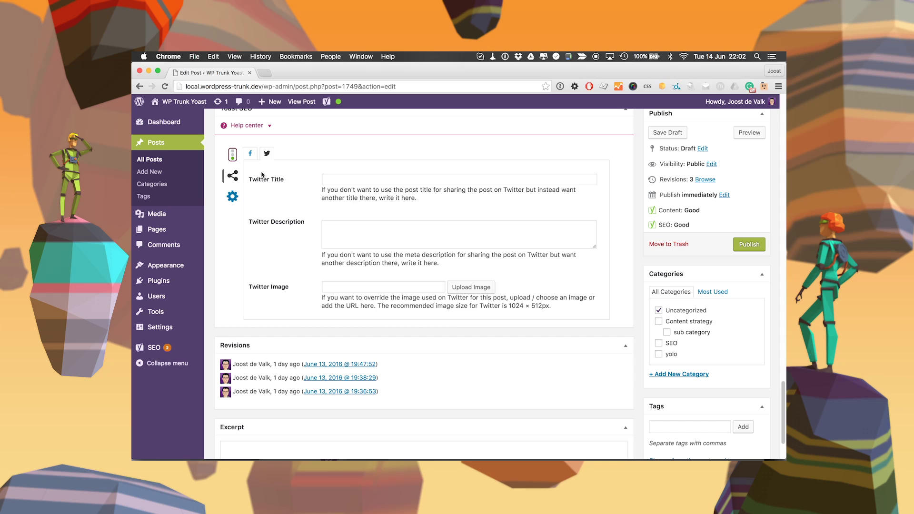
left_click(250, 153)
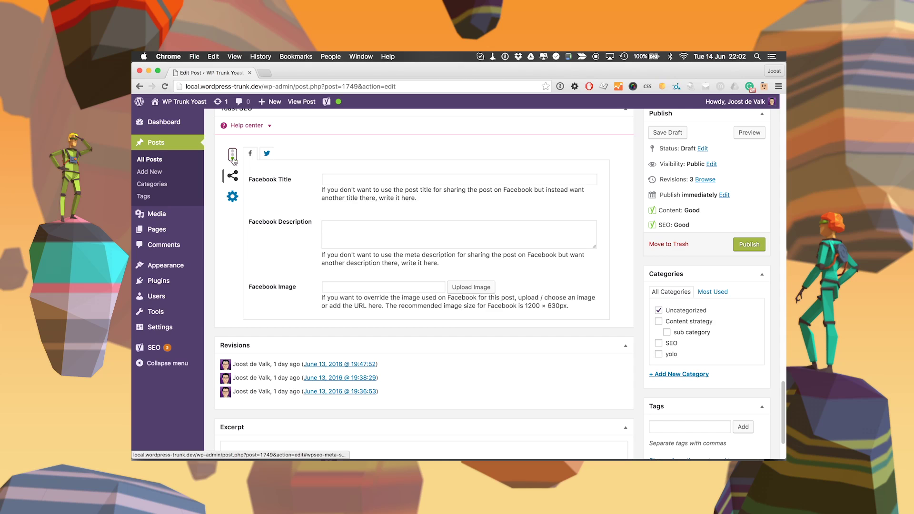
Step: Review the advanced robots and canonical settings, return to content analysis, and toggle the Help center
left_click(233, 197)
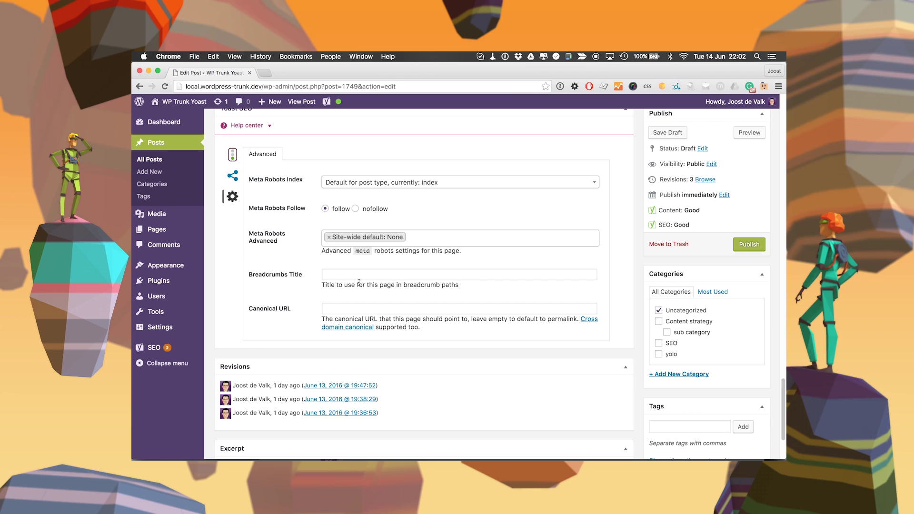
scroll(312, 274, "up", 1)
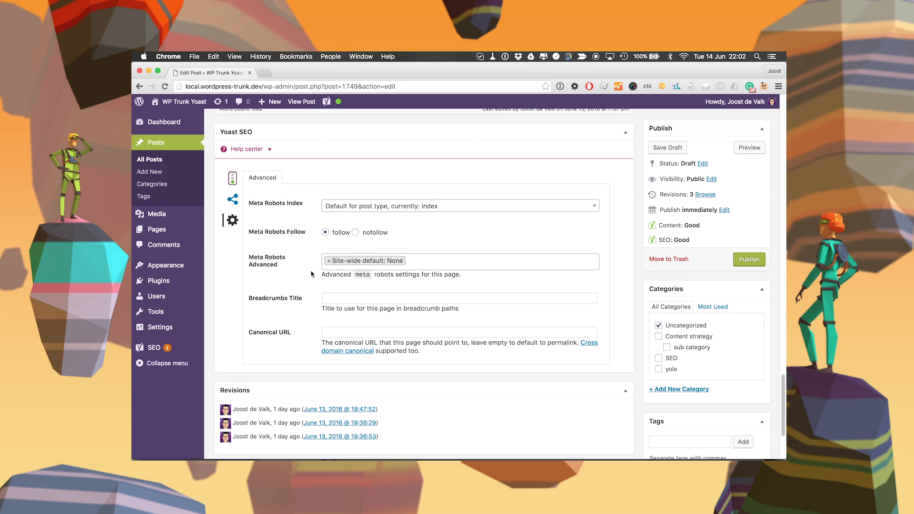
left_click(233, 179)
left_click(271, 249)
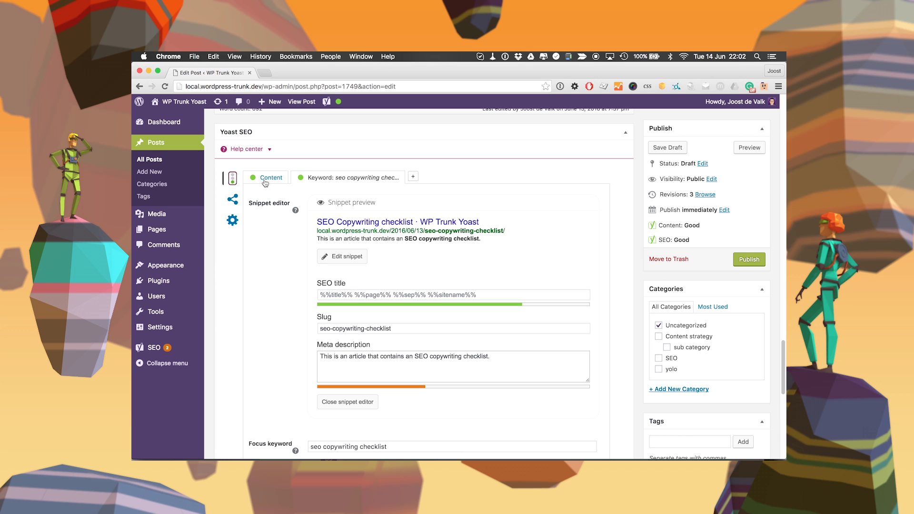
left_click(256, 151)
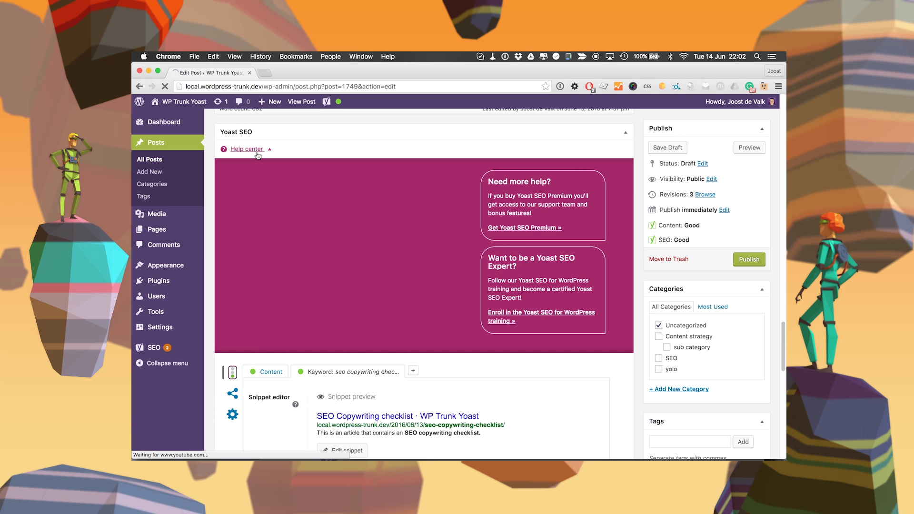
left_click(256, 149)
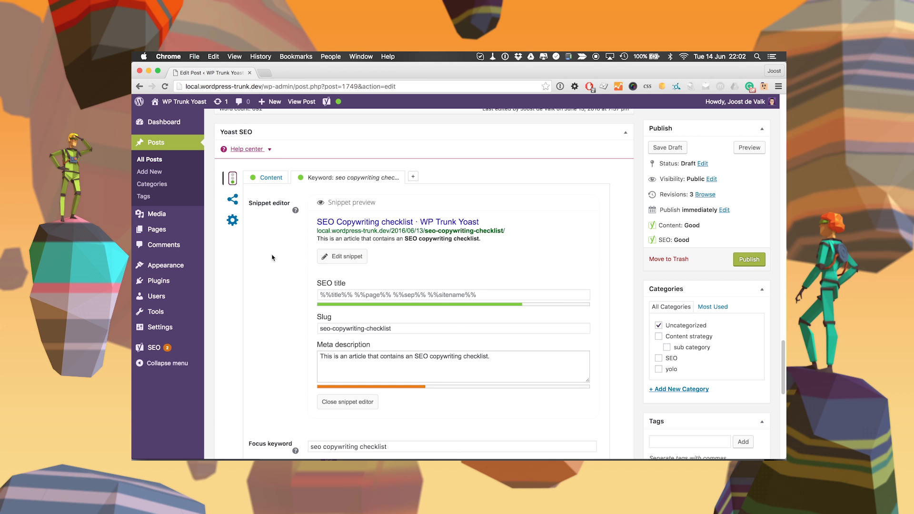